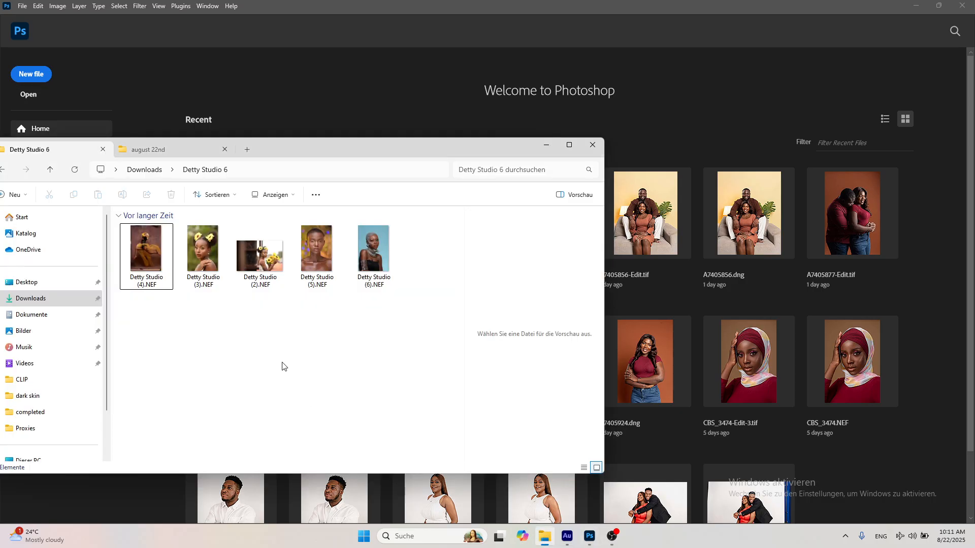
Open Detty Studio (2).NEF from the Detty Studio 6 folder in Photoshop for raw editing.
click(269, 258)
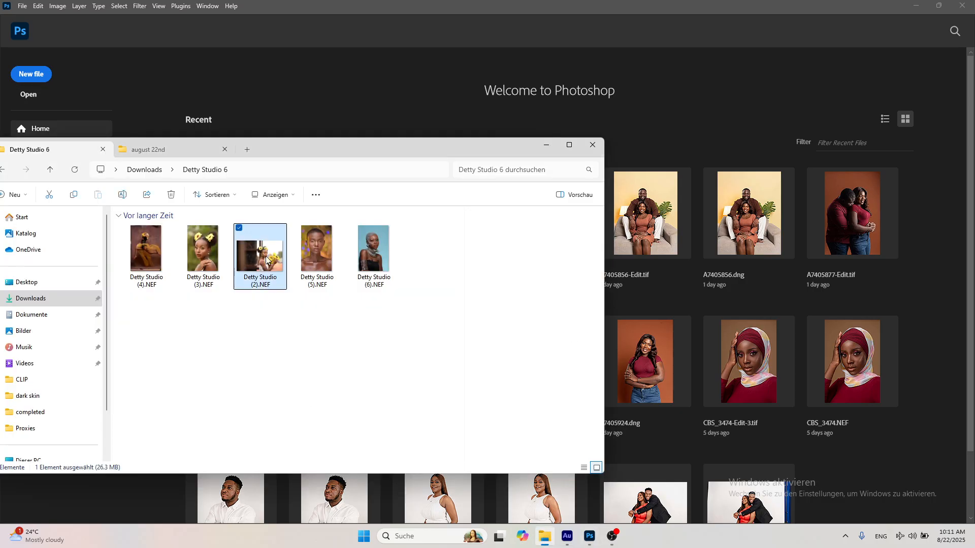
drag(256, 262, 632, 144)
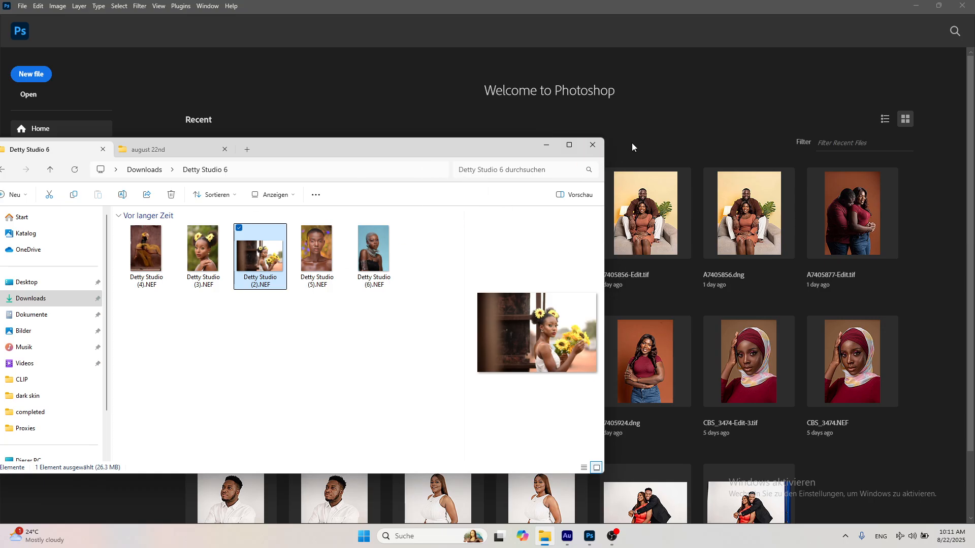
drag(278, 238, 628, 87)
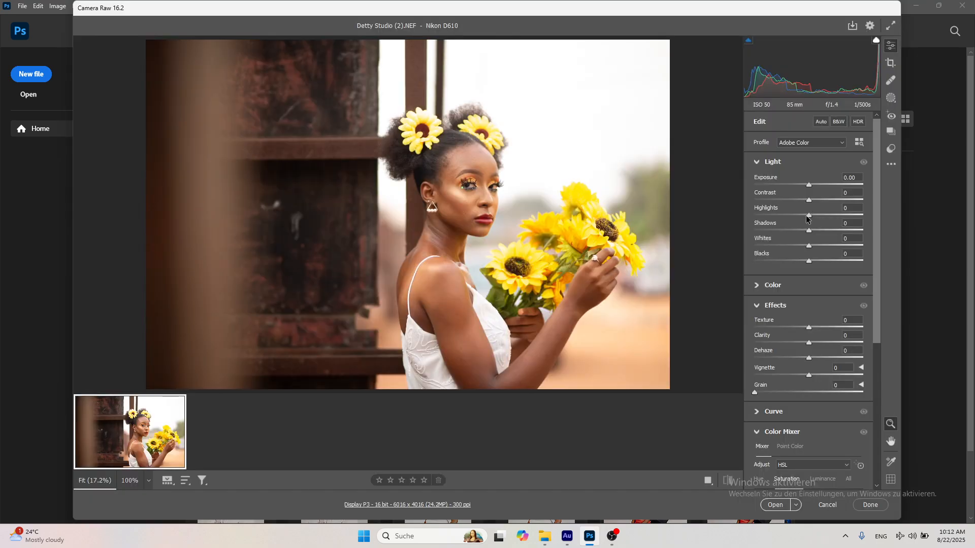
Set the raw photo's Highlights to -52, Contrast to -7, Shadows to +10 and Blacks to -36, and compare with the original.
drag(804, 216, 779, 218)
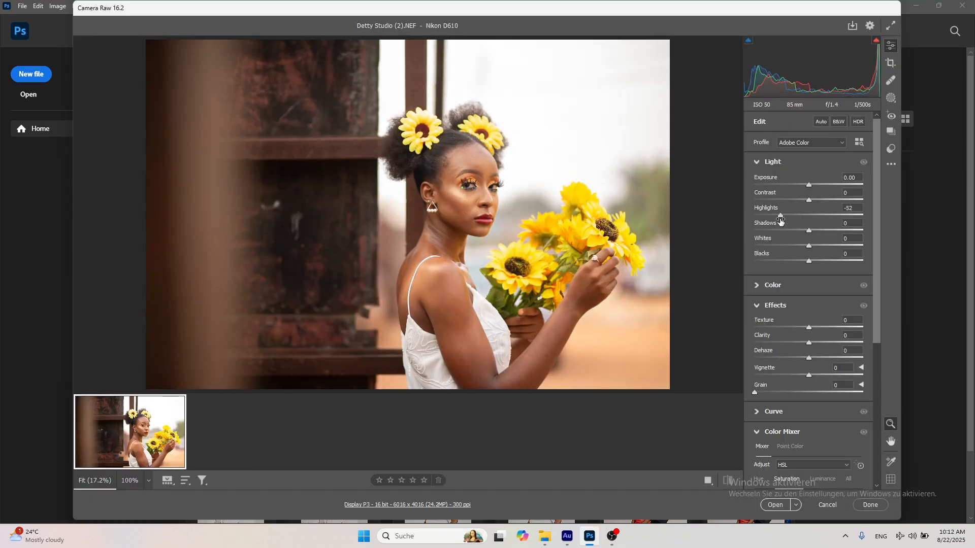
drag(808, 262, 797, 263)
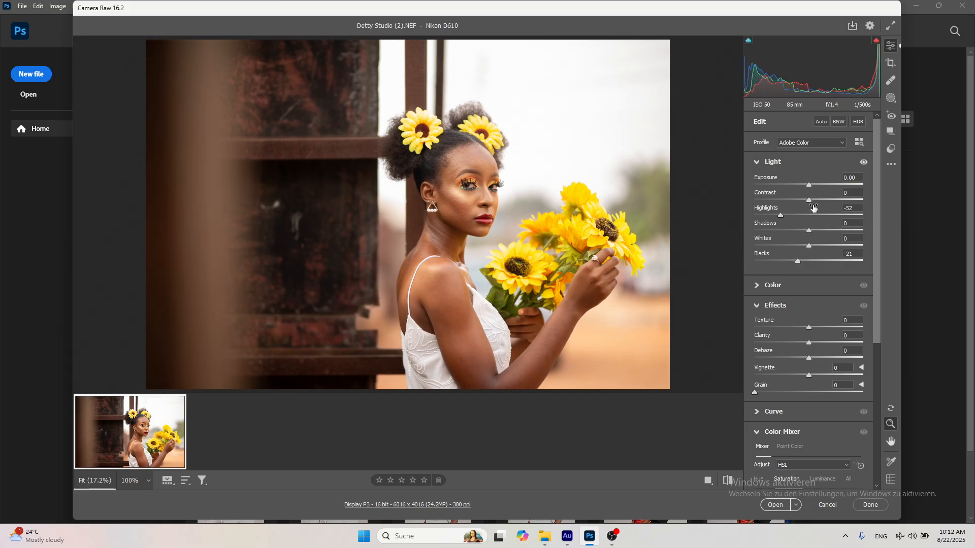
drag(809, 200, 806, 201)
drag(810, 231, 789, 262)
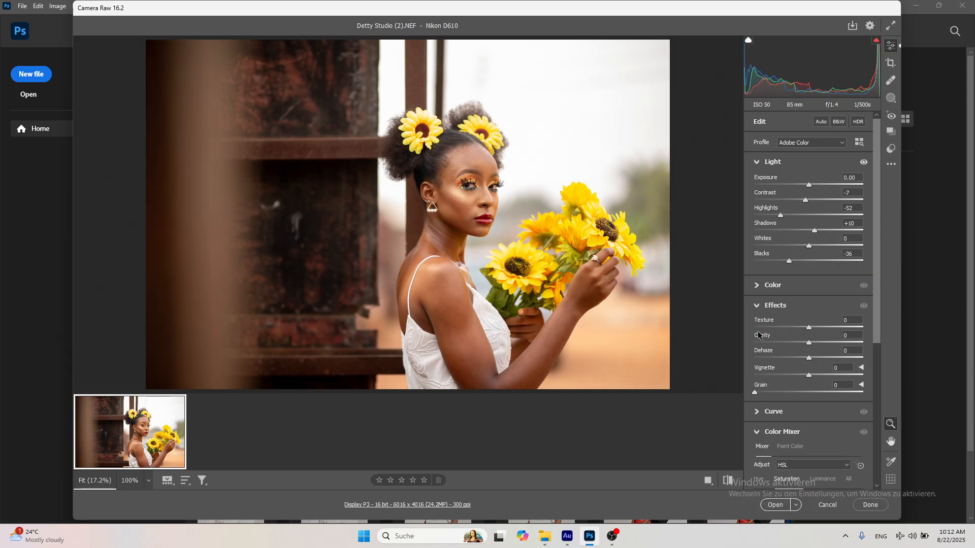
click(729, 480)
click(728, 481)
click(728, 480)
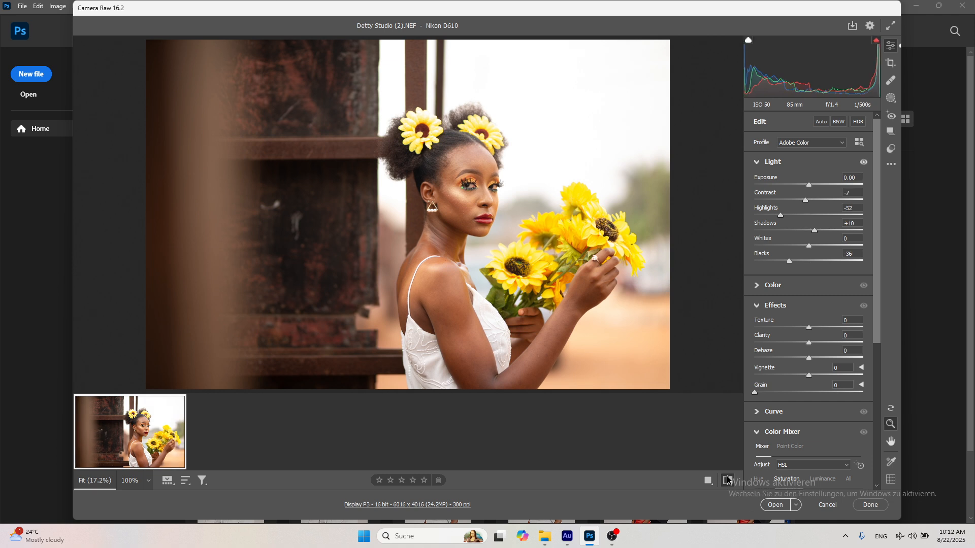
click(729, 480)
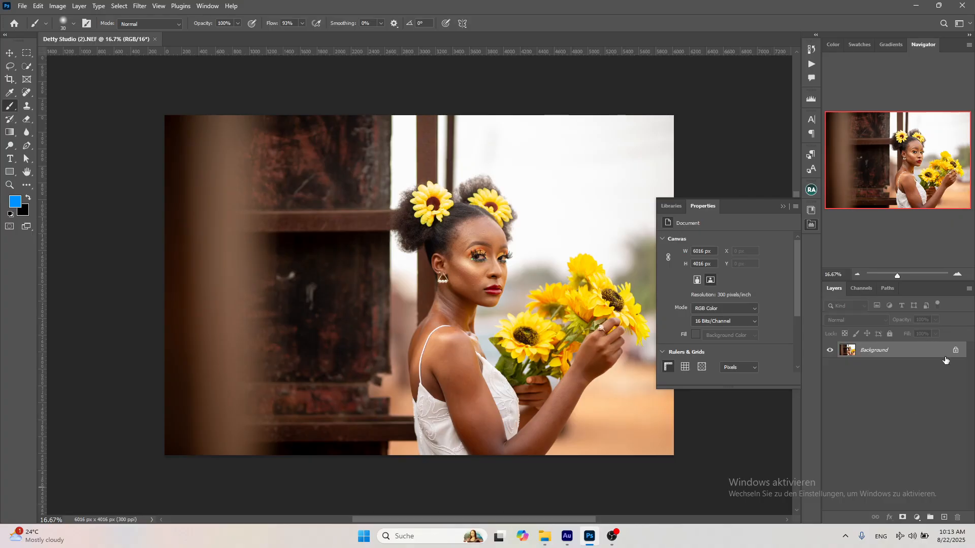
Duplicate the Background layer and stamp all visible layers into a new layer on top.
drag(942, 518, 943, 518)
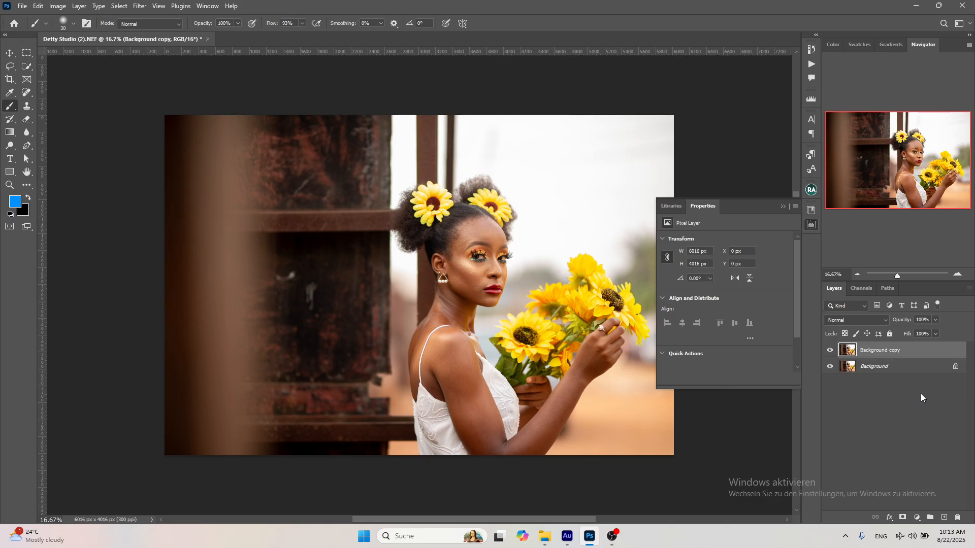
key(ctrl+shift+alt+e)
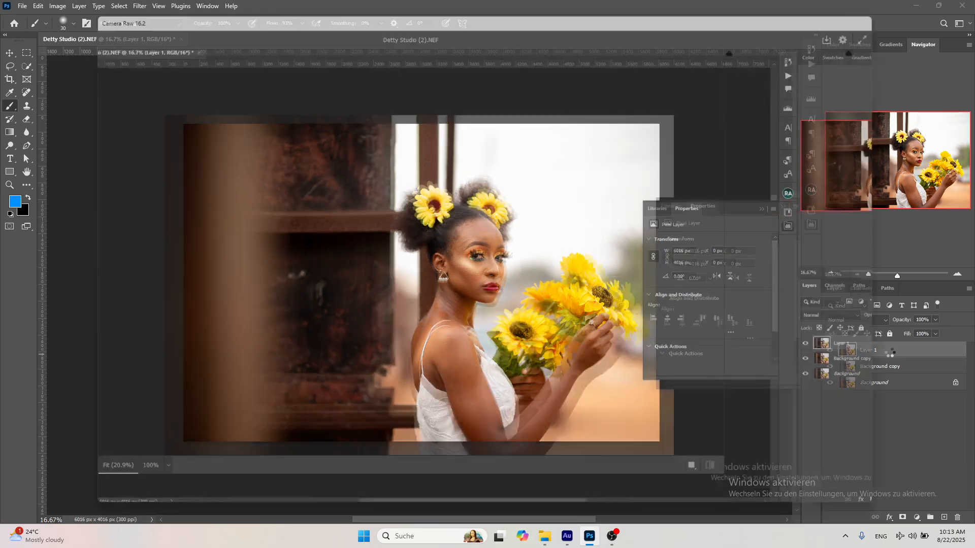
key(Escape)
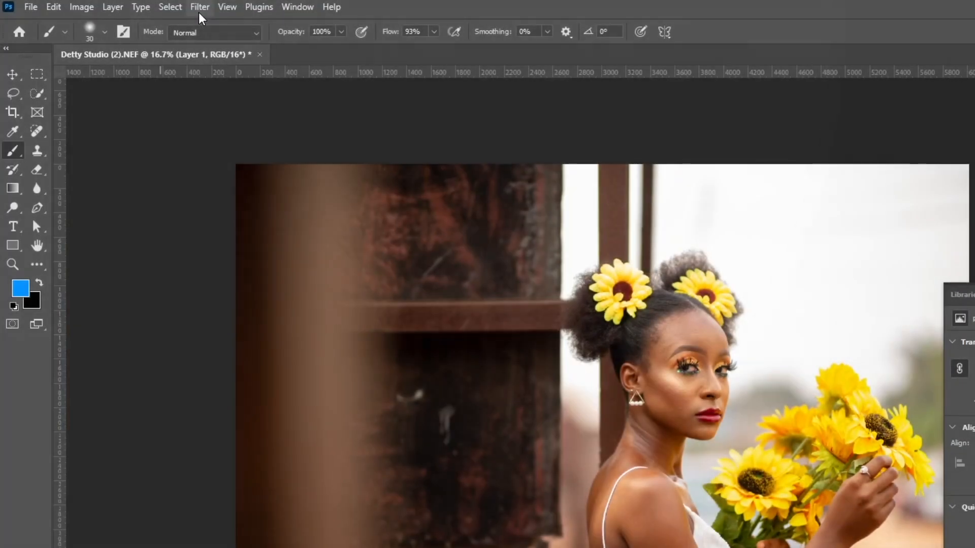
click(196, 7)
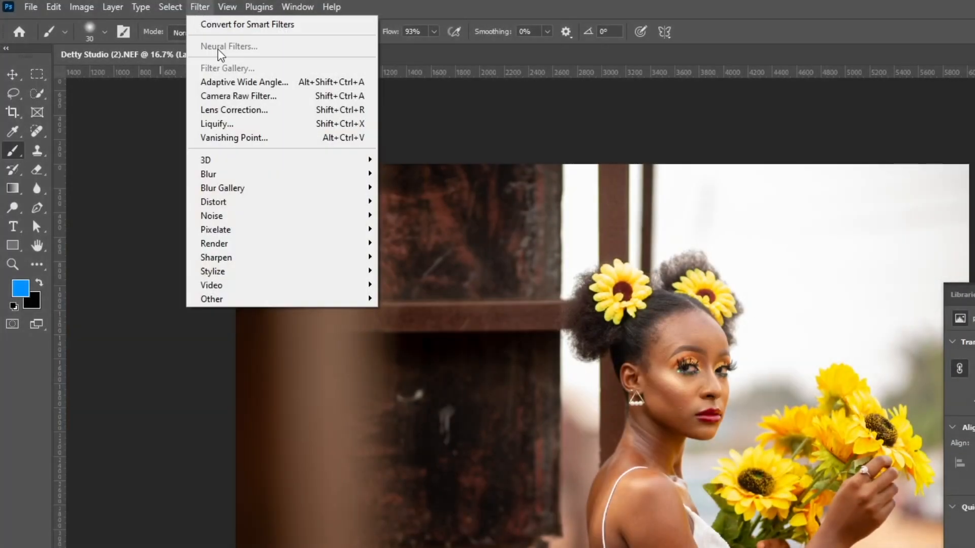
click(239, 97)
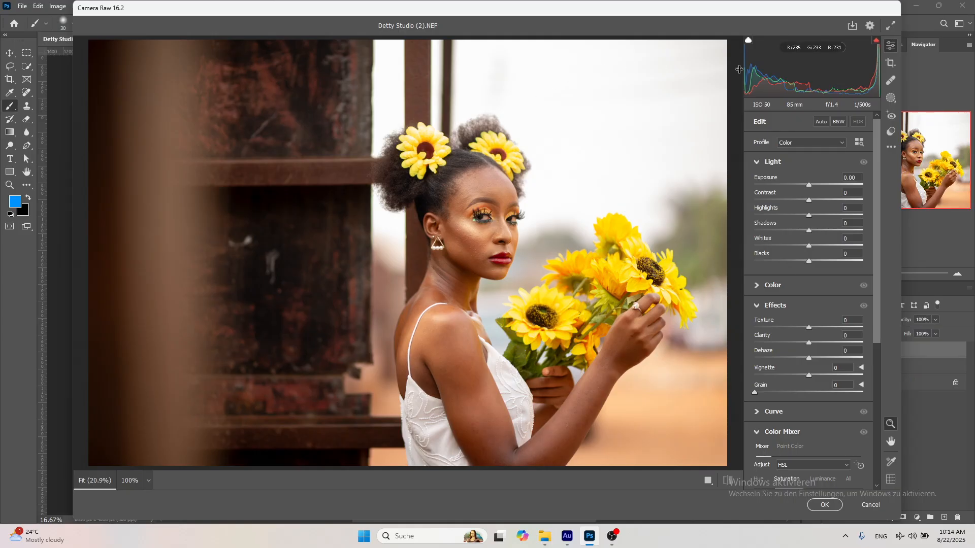
click(871, 505)
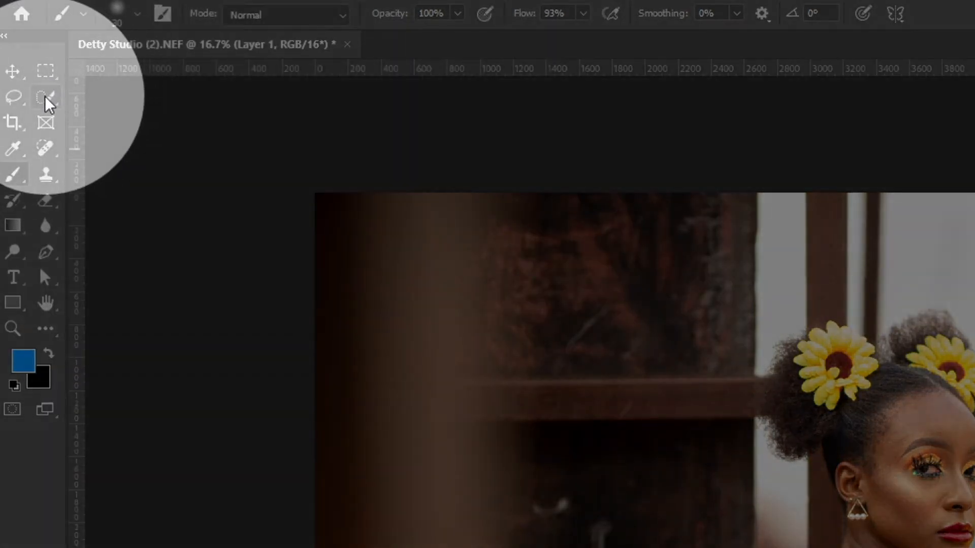
Select the woman with Select Subject and turn the selection into a layer mask on Layer 1.
click(46, 97)
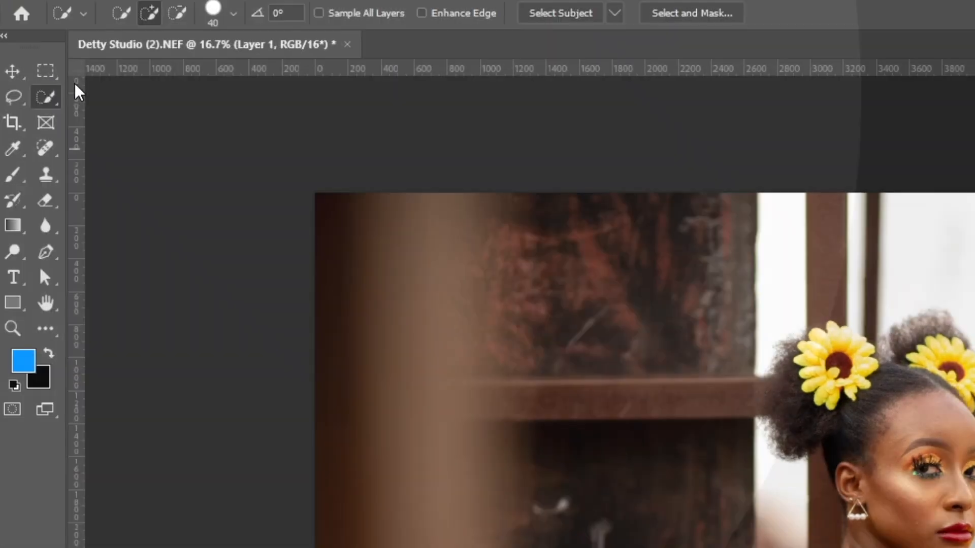
click(568, 14)
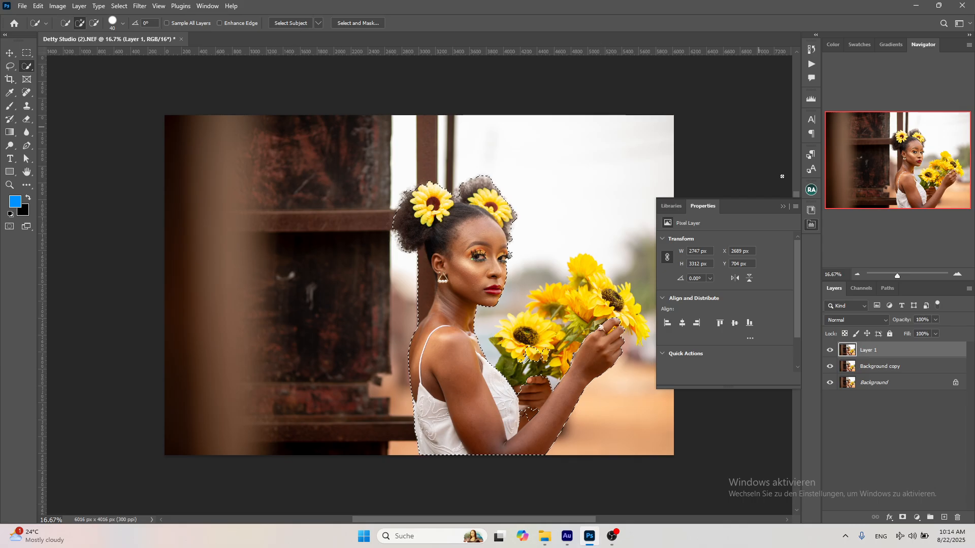
click(783, 206)
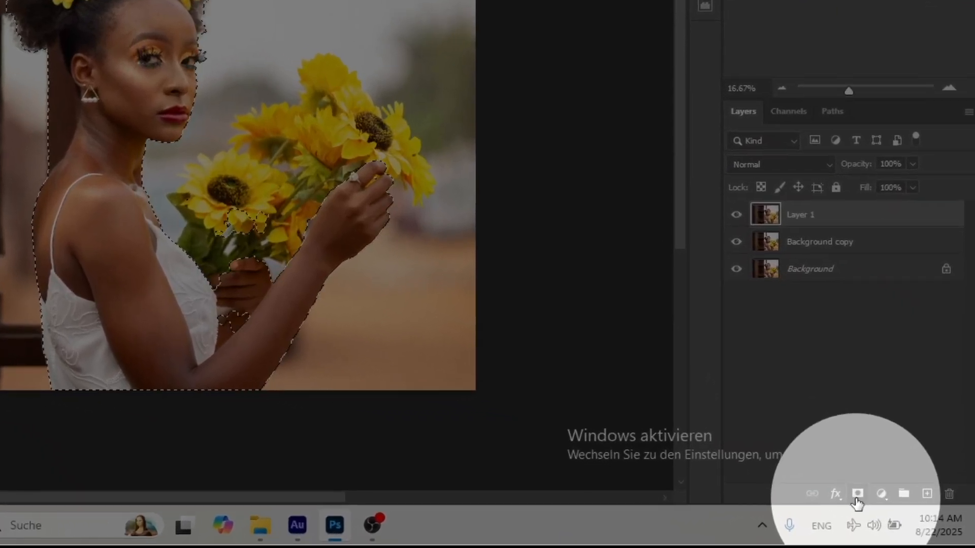
click(857, 496)
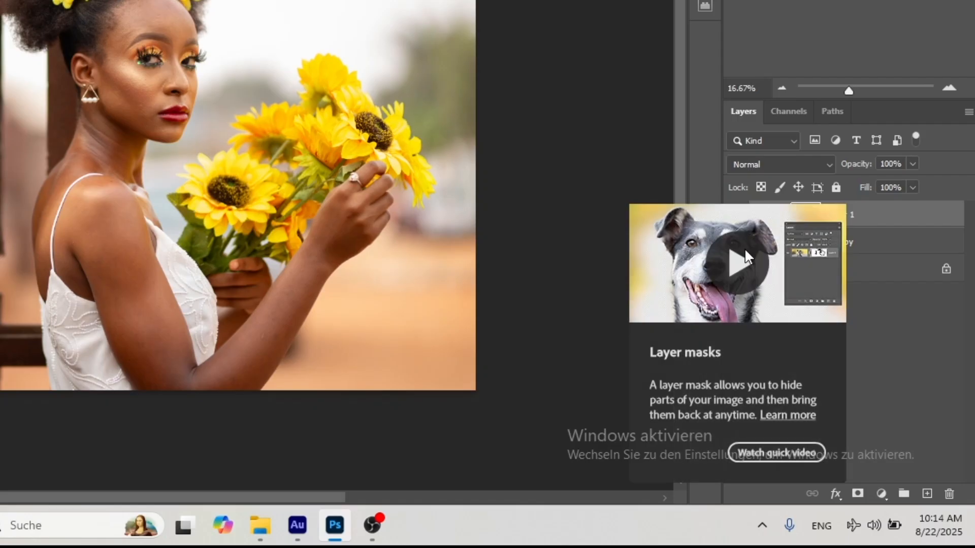
Duplicate the masked Layer 1 and invert the copy's mask so that it isolates the background.
click(756, 215)
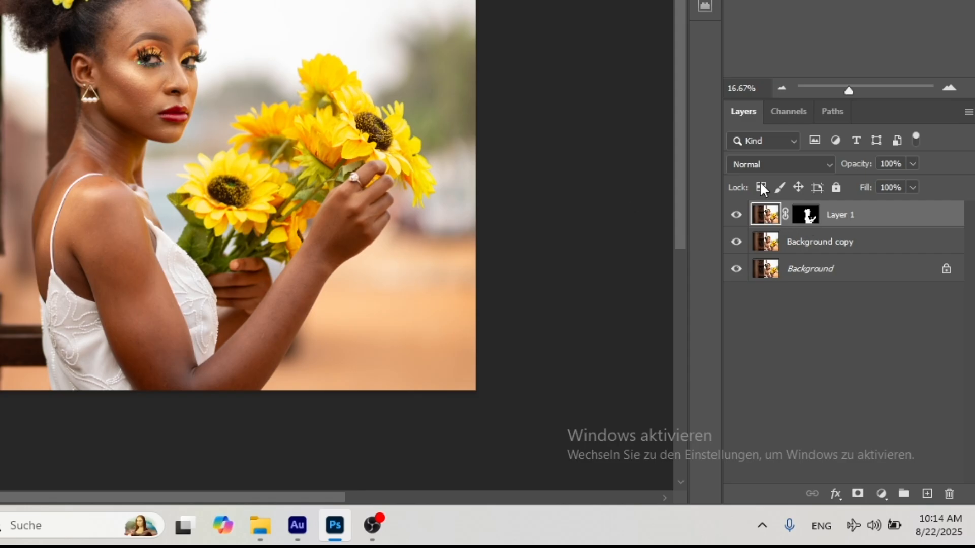
key(ctrl+j)
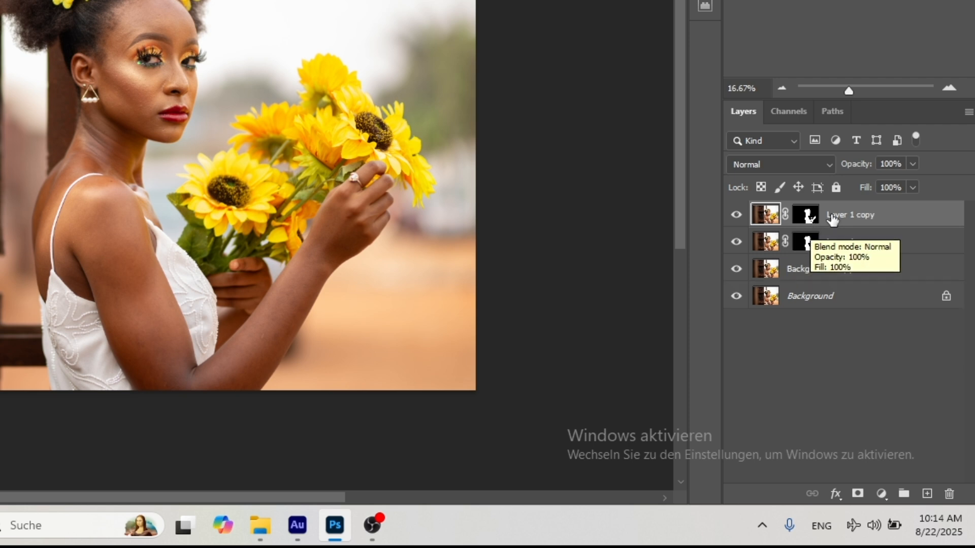
click(808, 219)
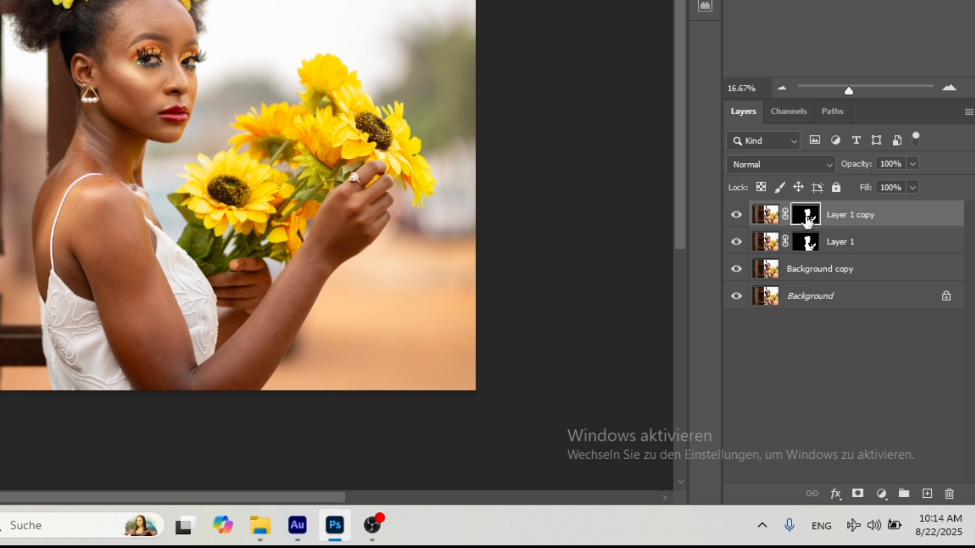
key(ctrl+i)
key(ctrl+i)
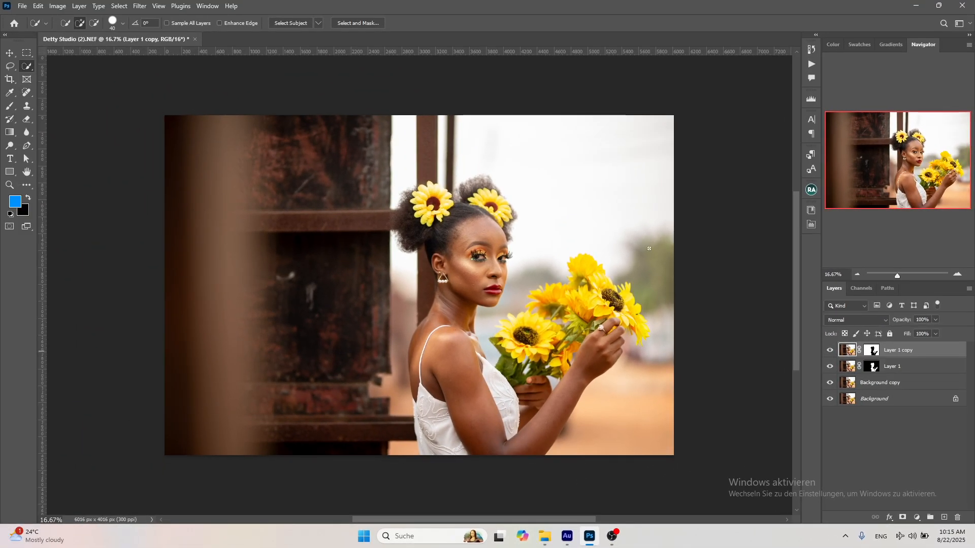
Apply the Camera Raw Filter to the background layer, Layer 1 copy, with Contrast at -14 and Saturation at -6.
click(139, 6)
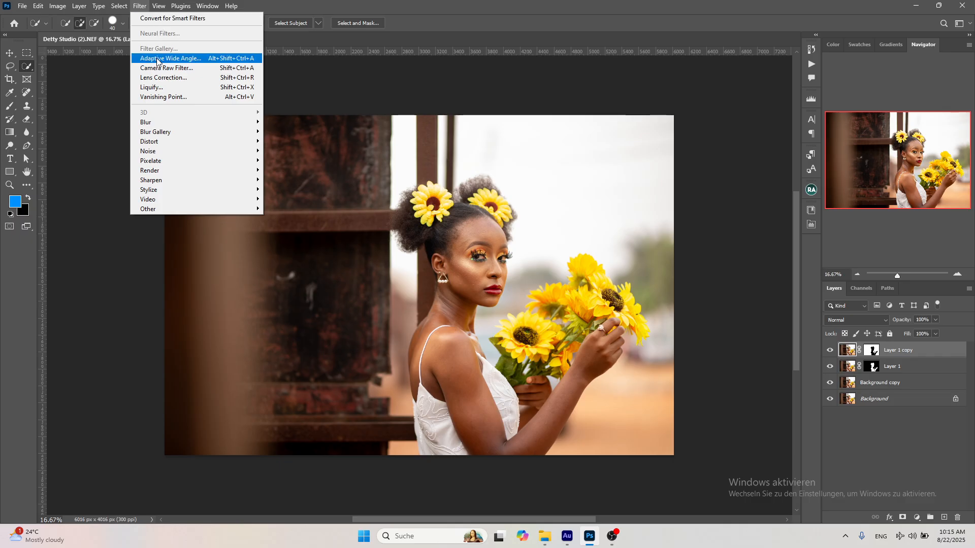
click(167, 67)
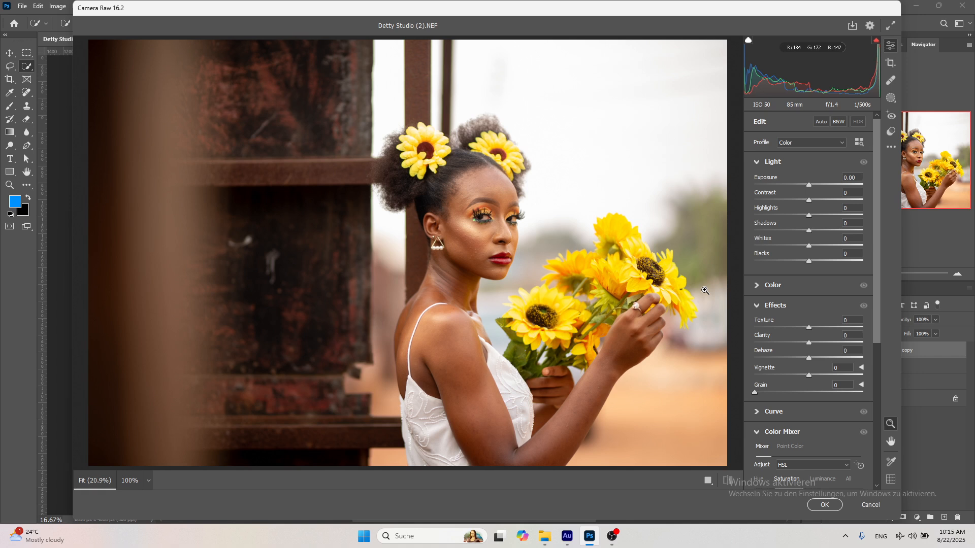
drag(809, 200, 803, 197)
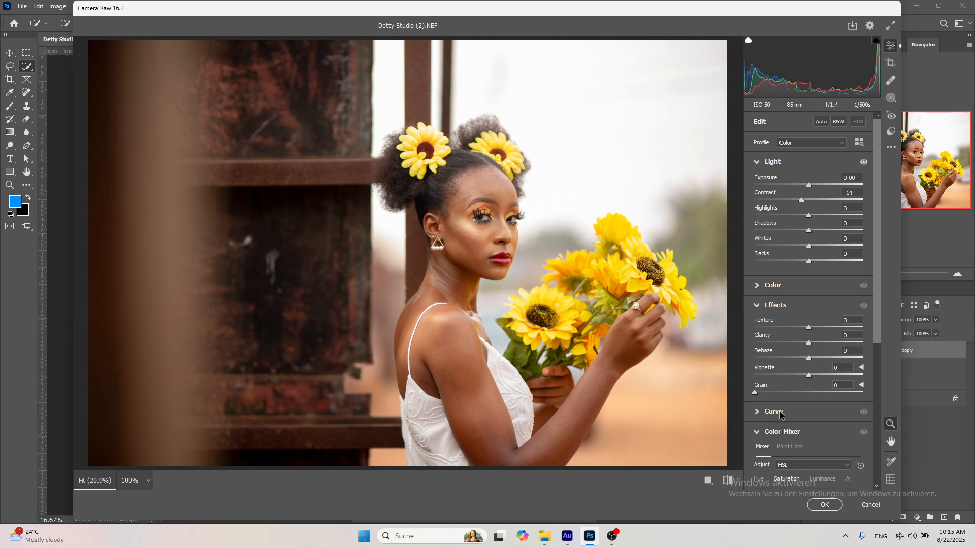
scroll(795, 432, down, 2)
scroll(795, 433, up, 2)
click(794, 292)
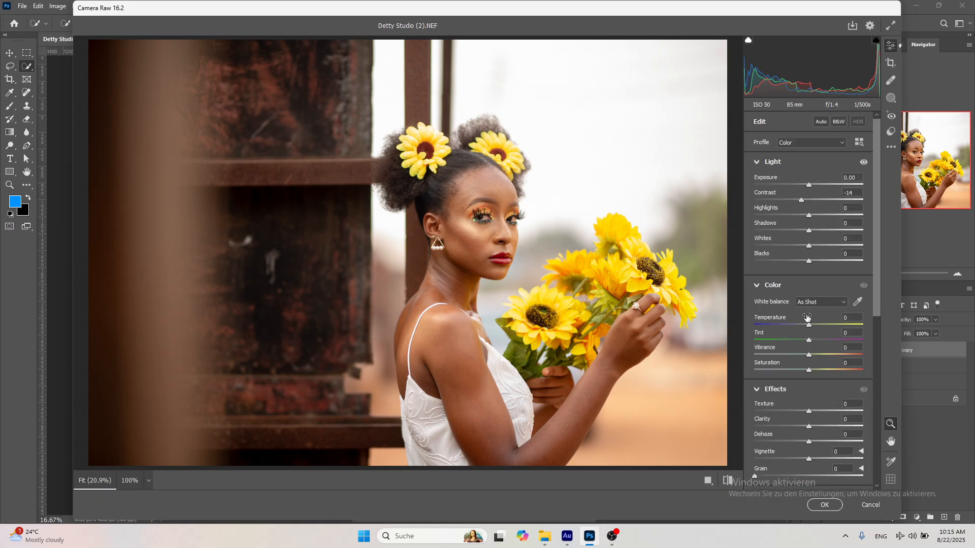
click(810, 370)
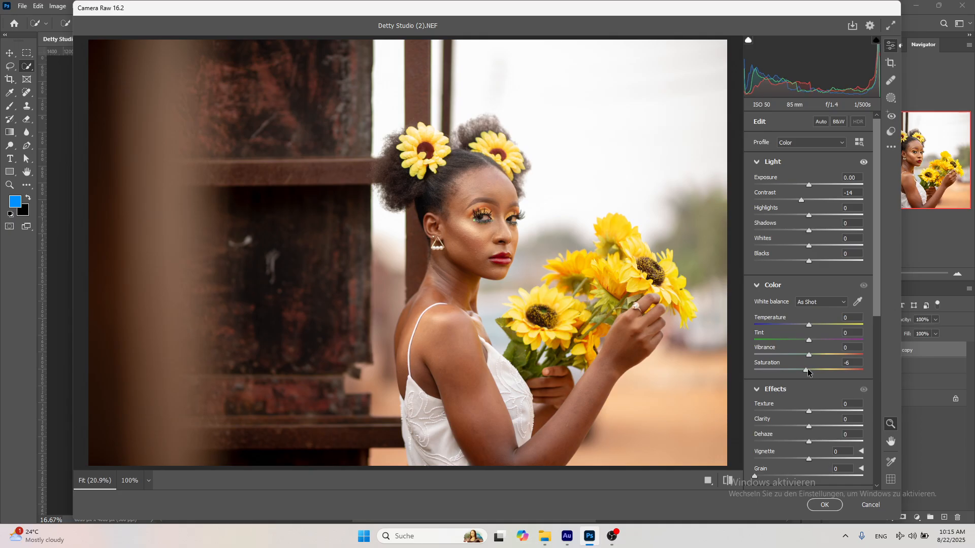
click(727, 486)
click(727, 486)
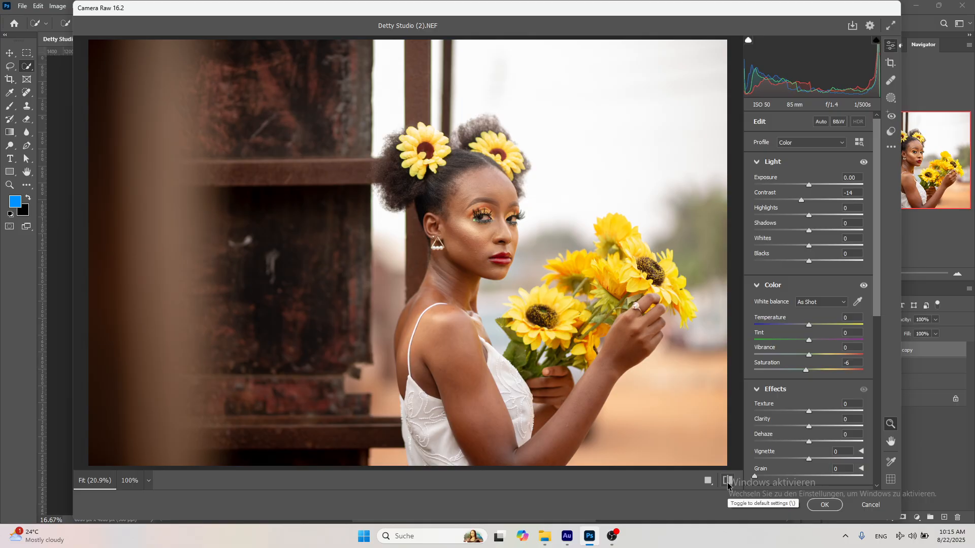
click(815, 505)
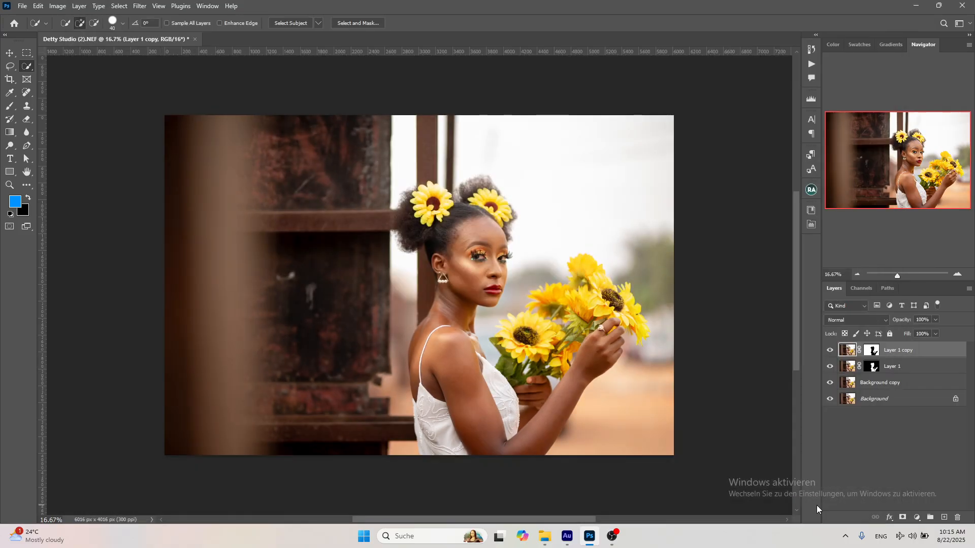
Compare the photo with and without the adjusted background layer by toggling its visibility.
click(829, 352)
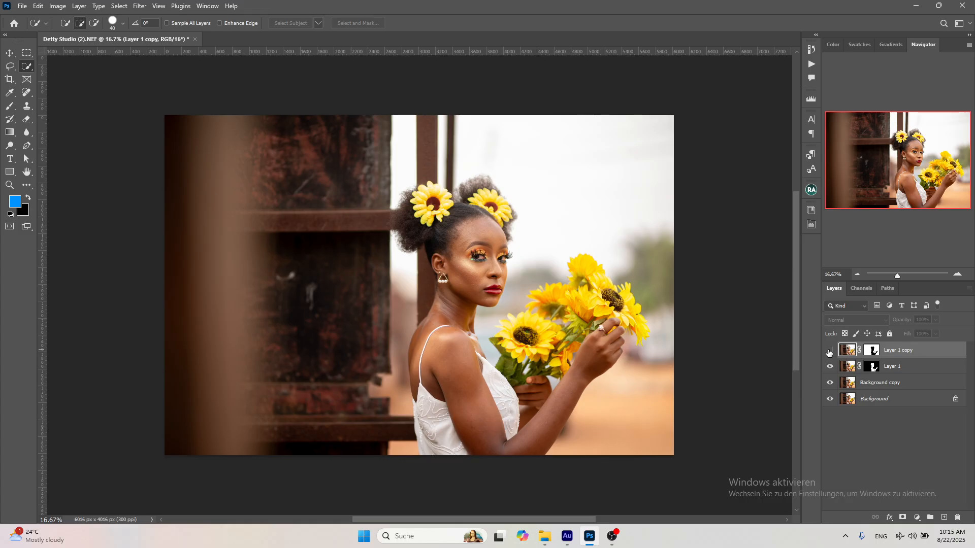
click(829, 352)
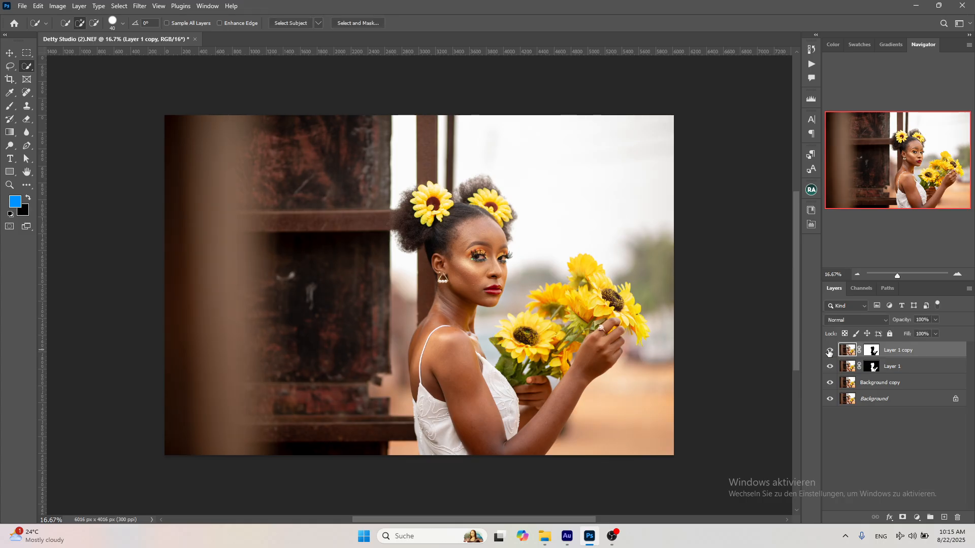
click(829, 351)
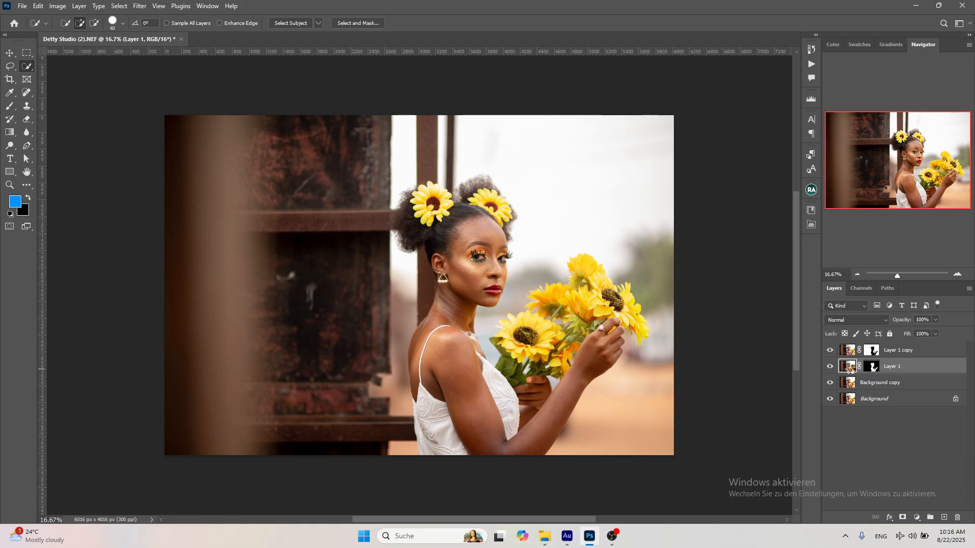
Apply the Camera Raw Filter to the subject layer, Layer 1, with slightly raised Contrast and Blacks at -17.
key(ctrl+shift+a)
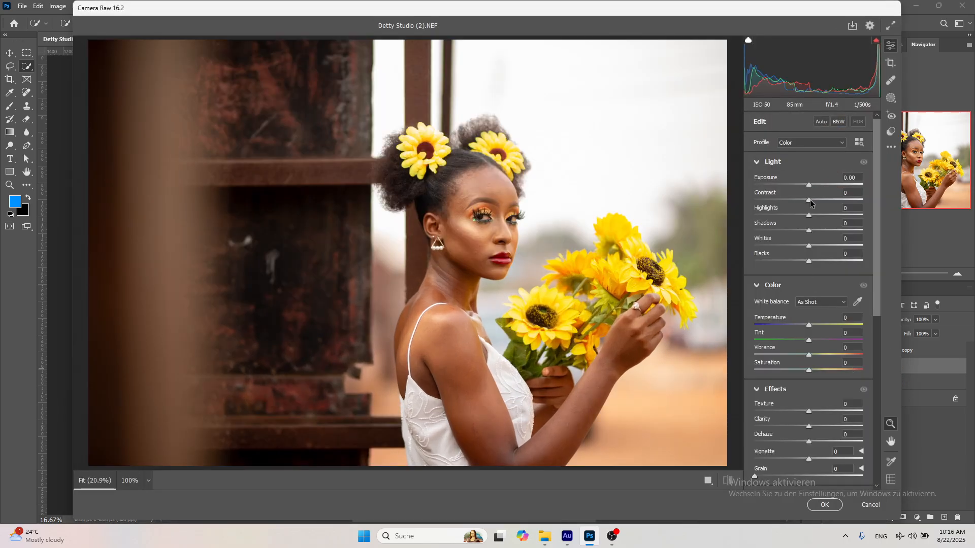
drag(811, 204, 812, 203)
drag(809, 261, 800, 264)
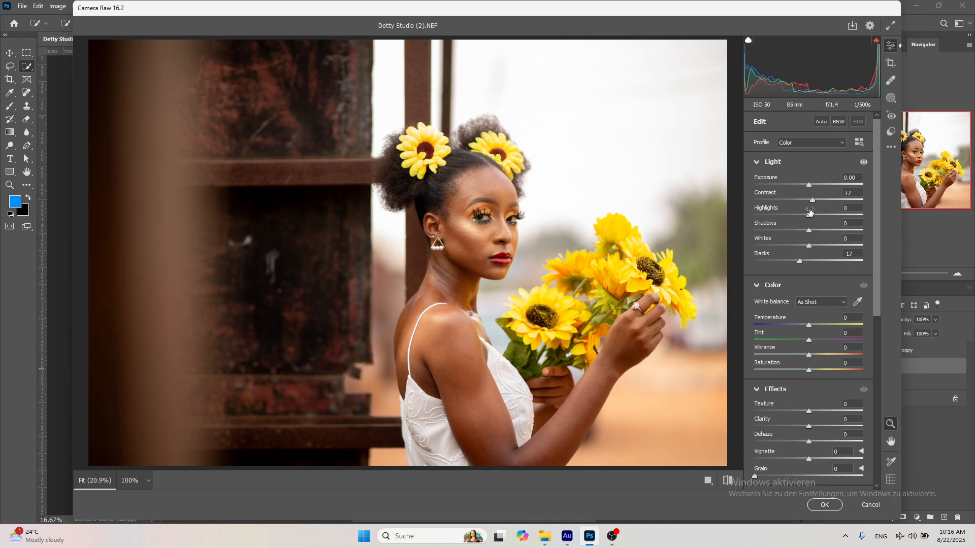
drag(813, 199, 815, 199)
click(824, 506)
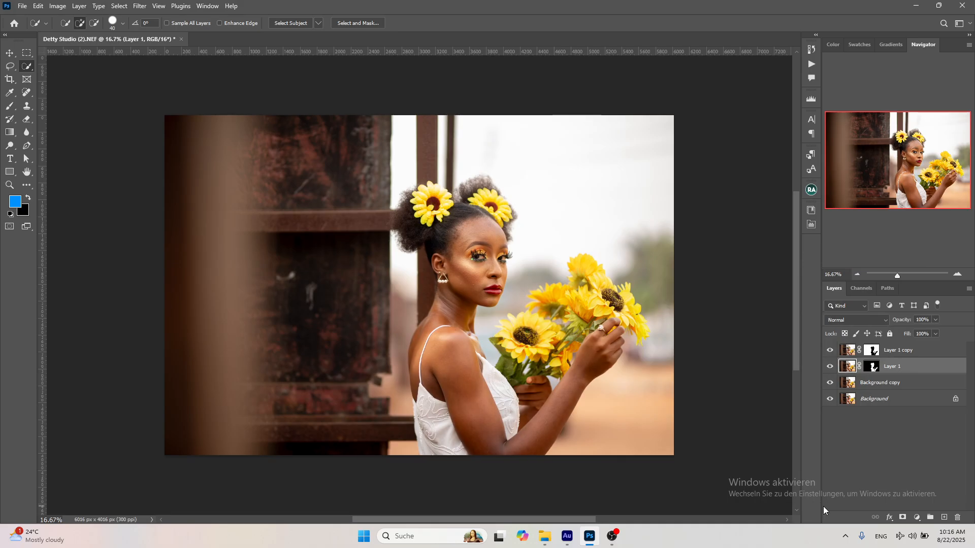
Compare the photo with and without the adjusted subject layer, Layer 1, by toggling its visibility.
click(830, 367)
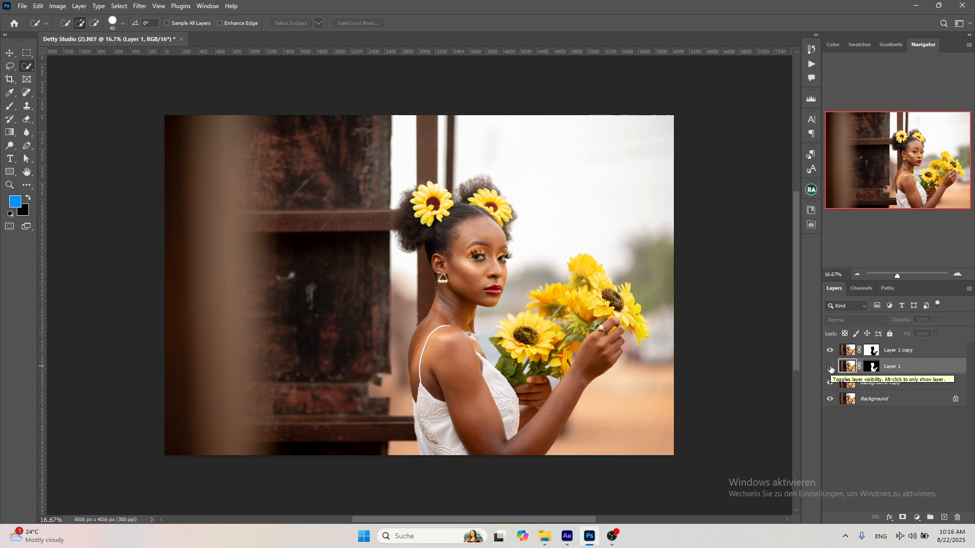
click(831, 367)
click(831, 368)
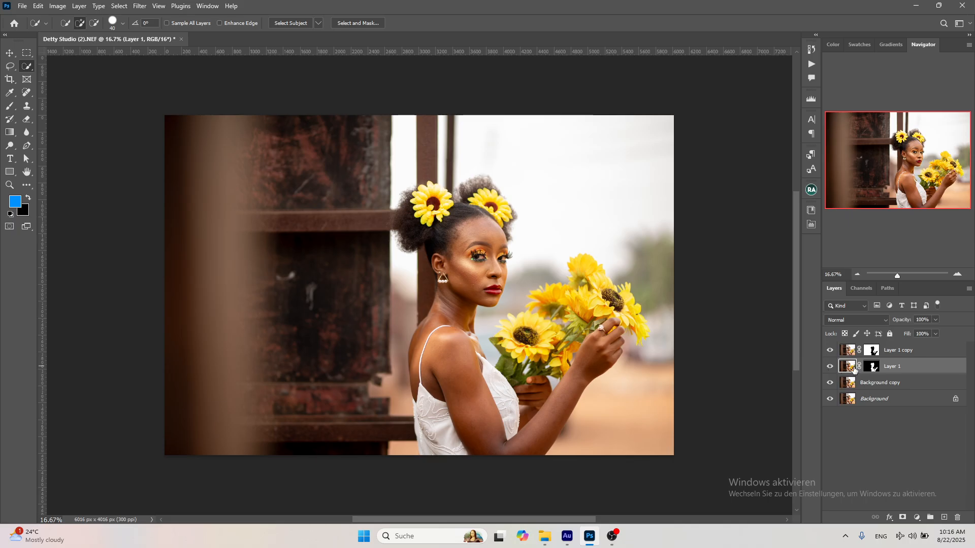
Apply the Camera Raw Filter to the background layer, Layer 1 copy, with a slightly cooler Temperature, and compare the result by toggling the layer's visibility.
click(847, 351)
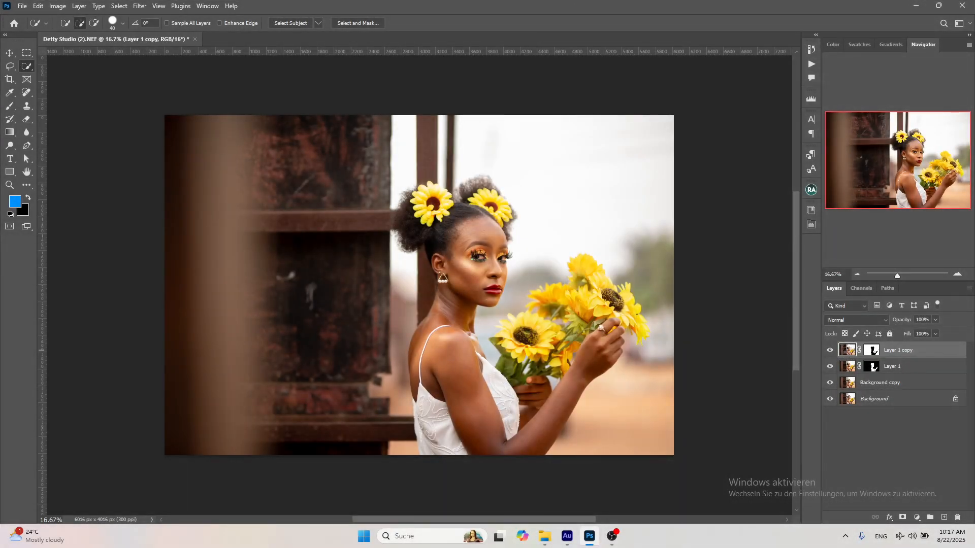
key(ctrl+shift+a)
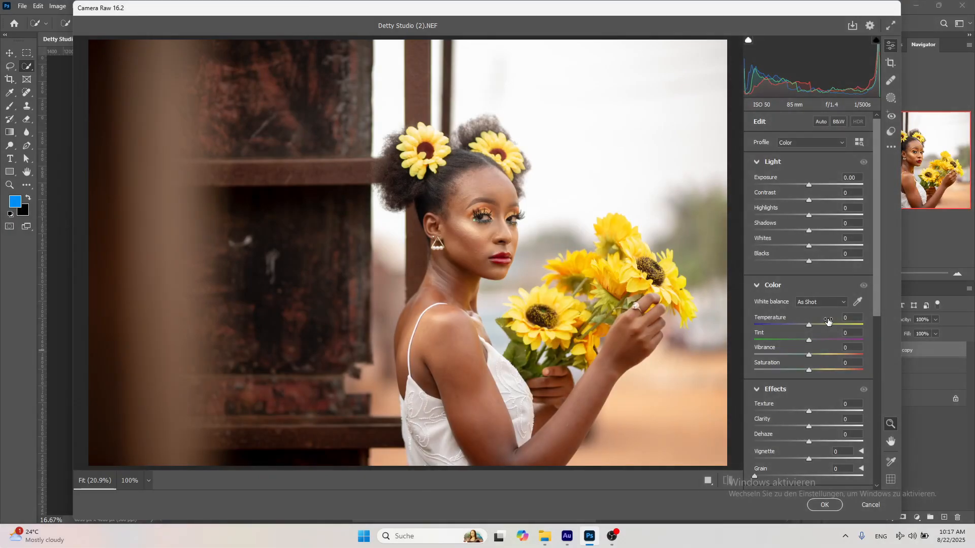
mouse_move(829, 321)
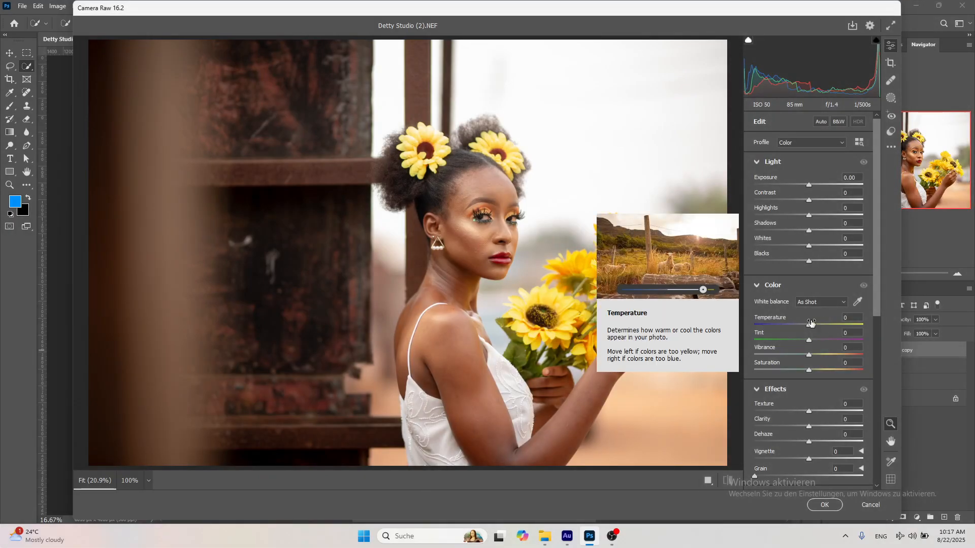
drag(810, 326, 804, 326)
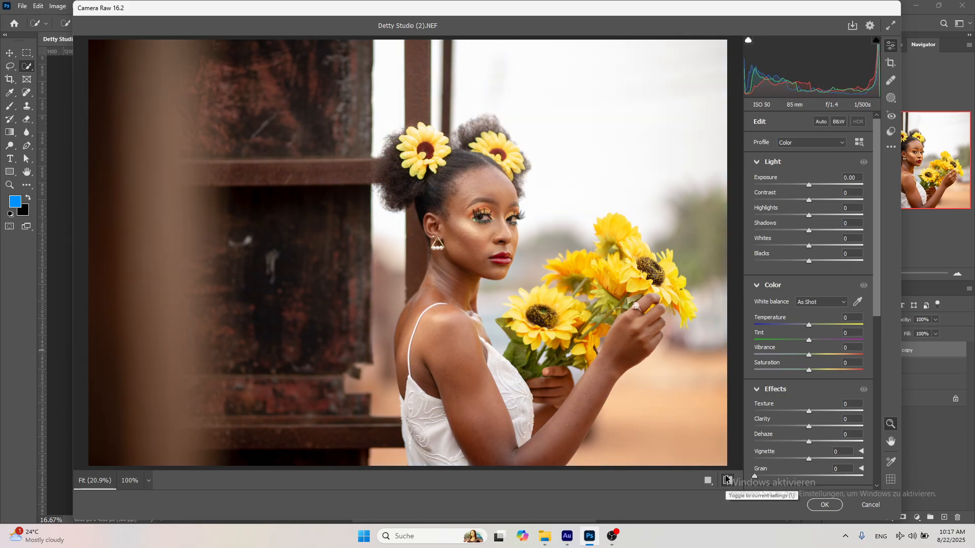
click(822, 505)
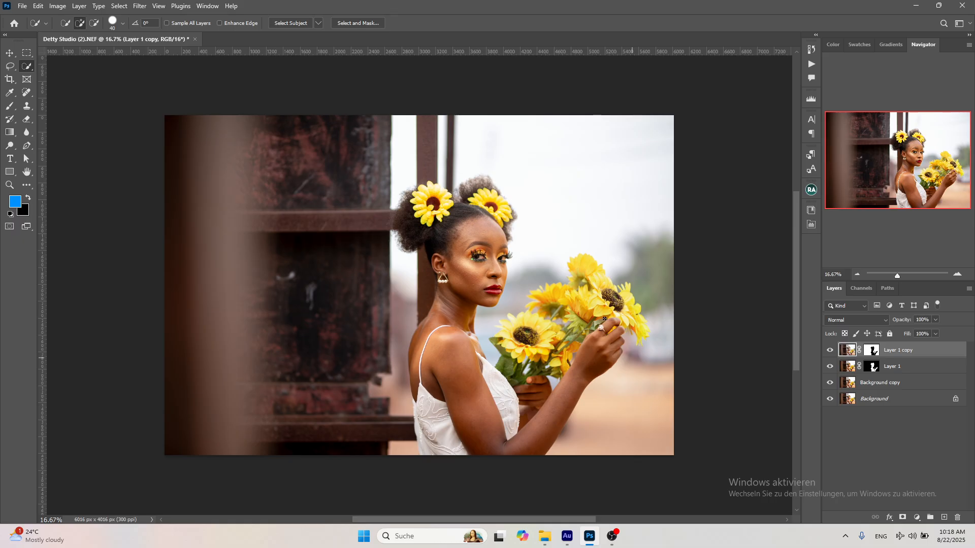
click(830, 351)
click(830, 350)
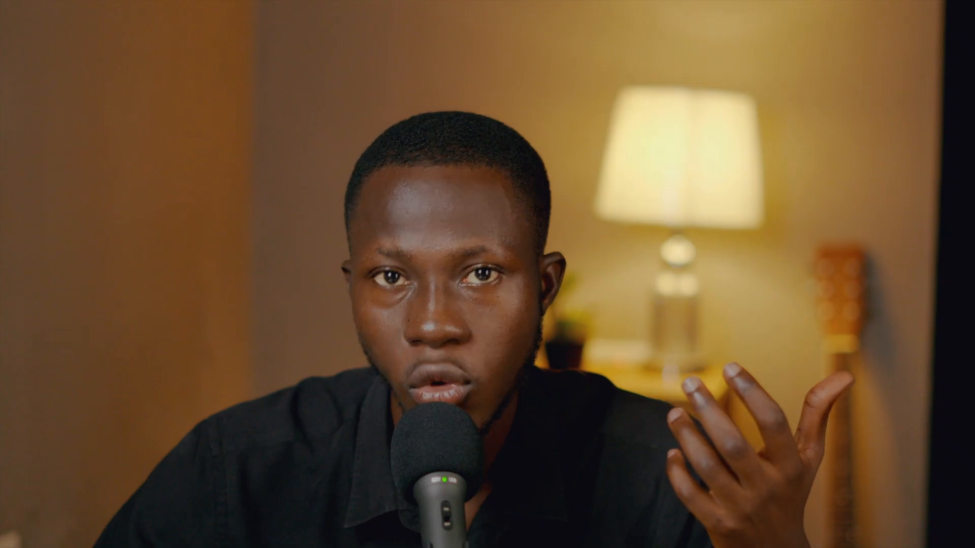